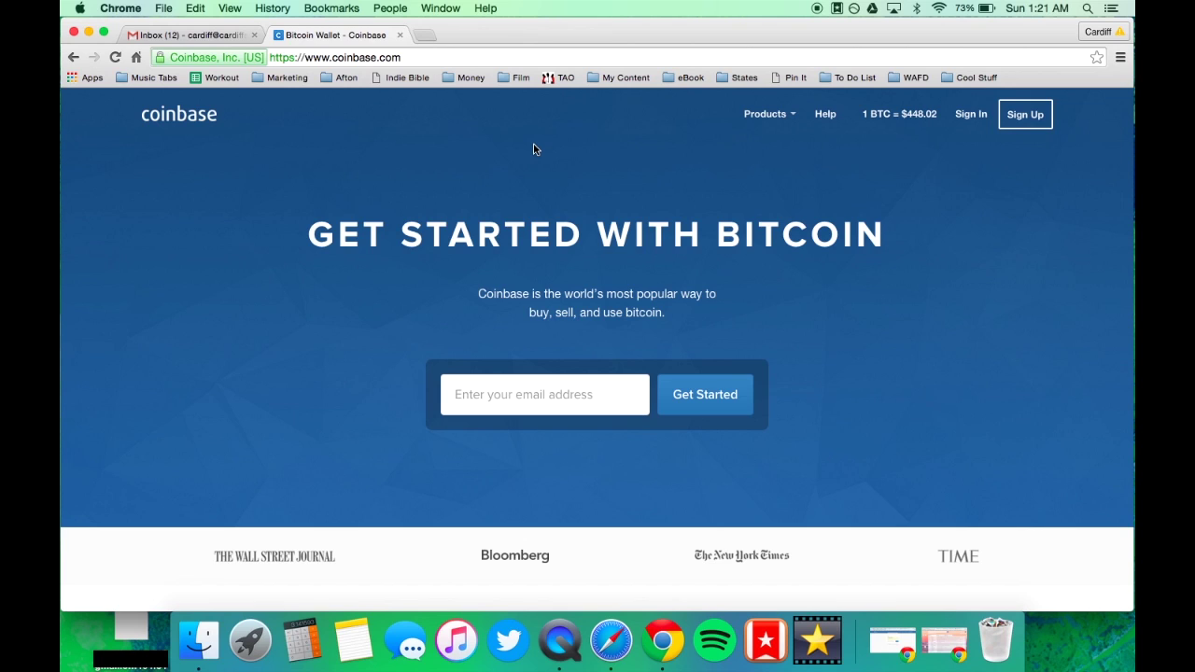
# Load the Coinbase /join referral sign-up page from the address bar.
pyautogui.click(467, 60)
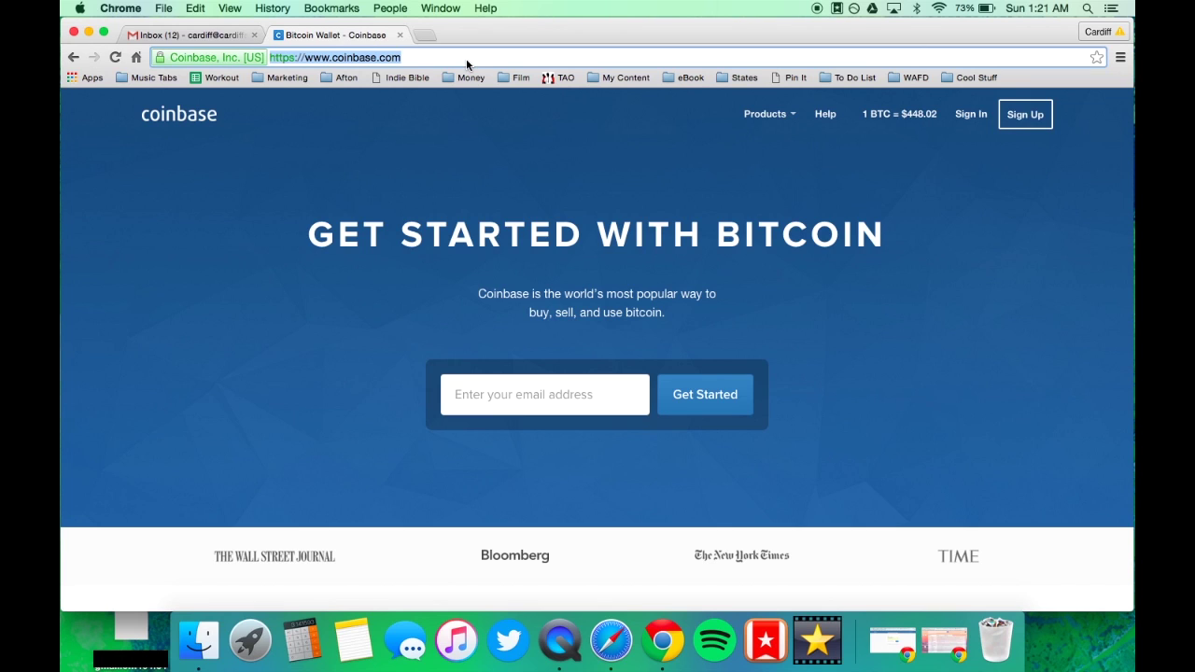
pyautogui.press('Right')
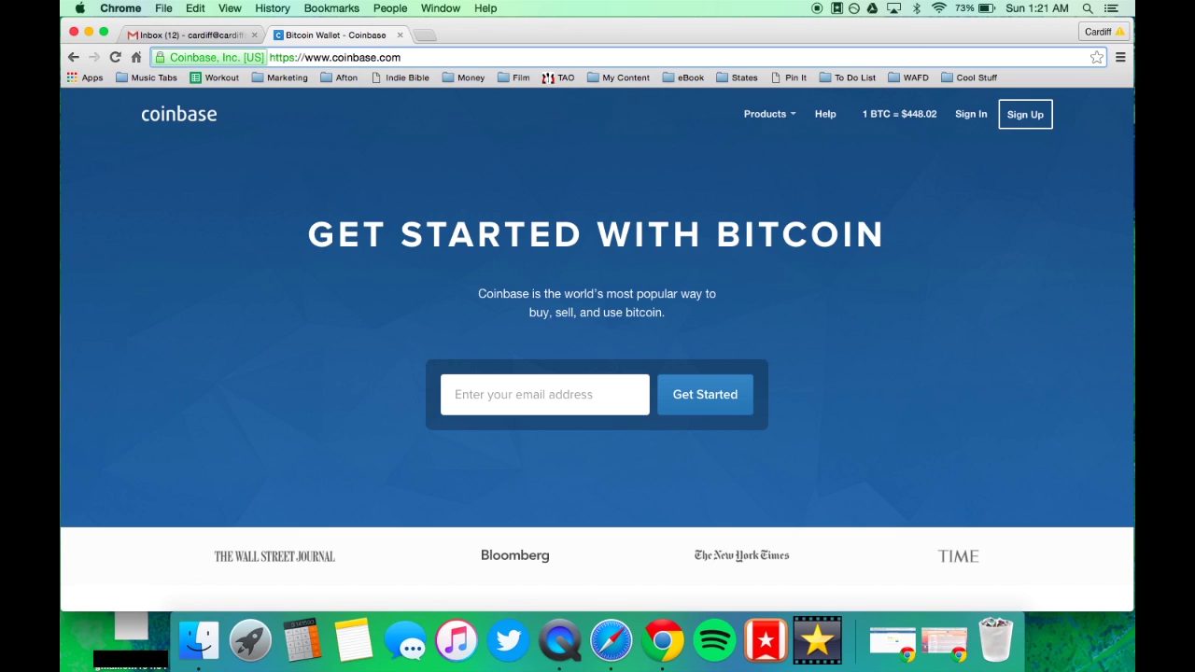
pyautogui.write('joi')
pyautogui.press('BackSpace')
pyautogui.press('BackSpace')
pyautogui.press('BackSpace')
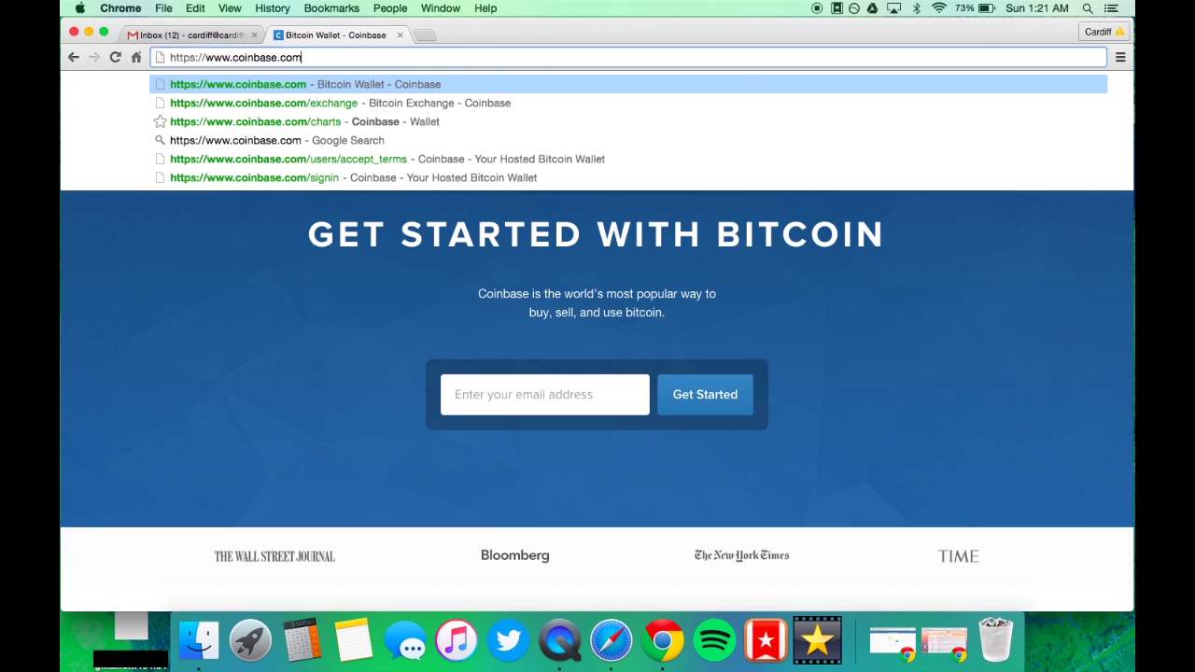
pyautogui.press('Return')
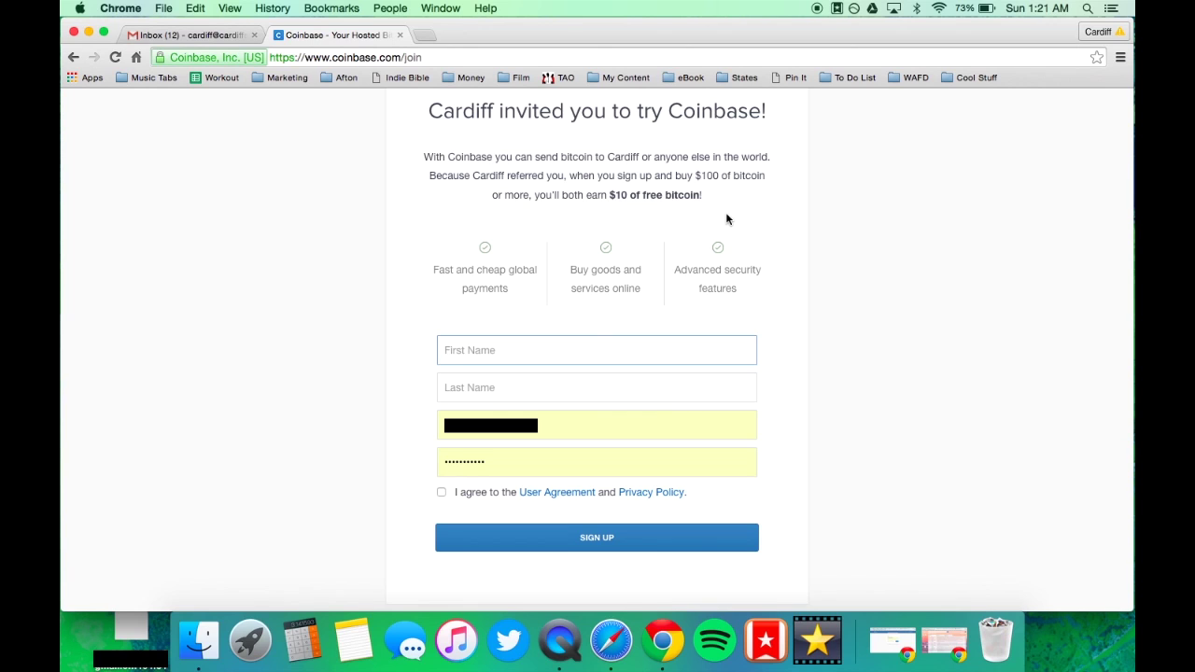
# Fill in the first and last name, email and a password, agree to the terms, and sign up.
pyautogui.press('Down')
pyautogui.press('Return')
pyautogui.click(597, 387)
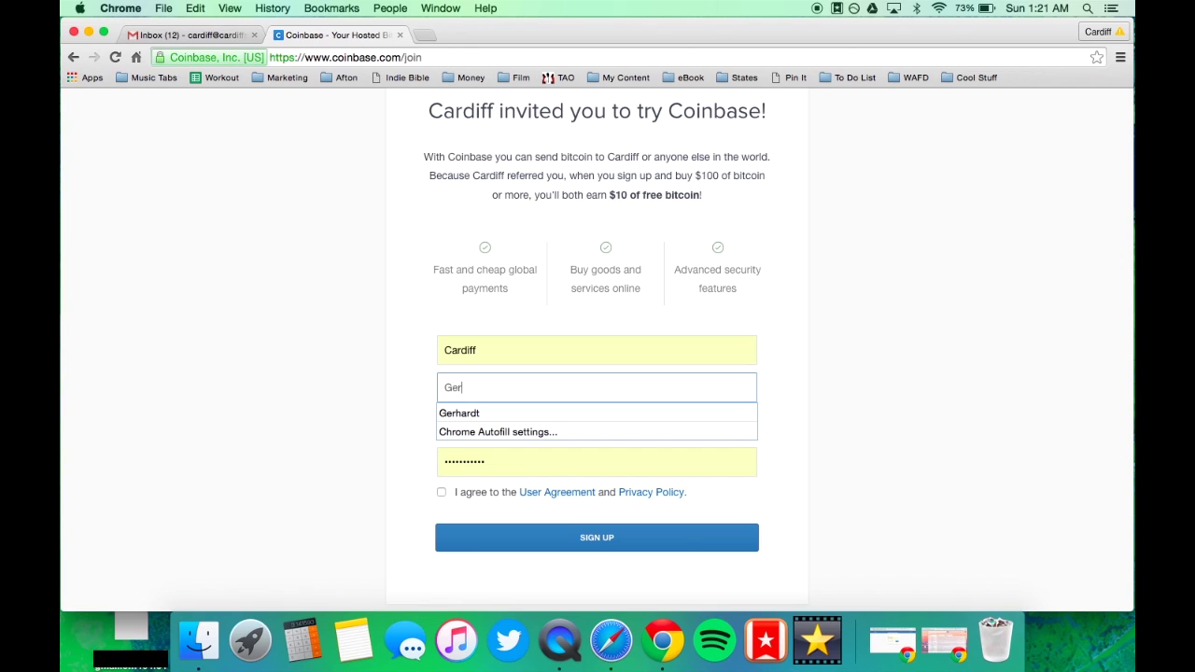
pyautogui.press('Tab')
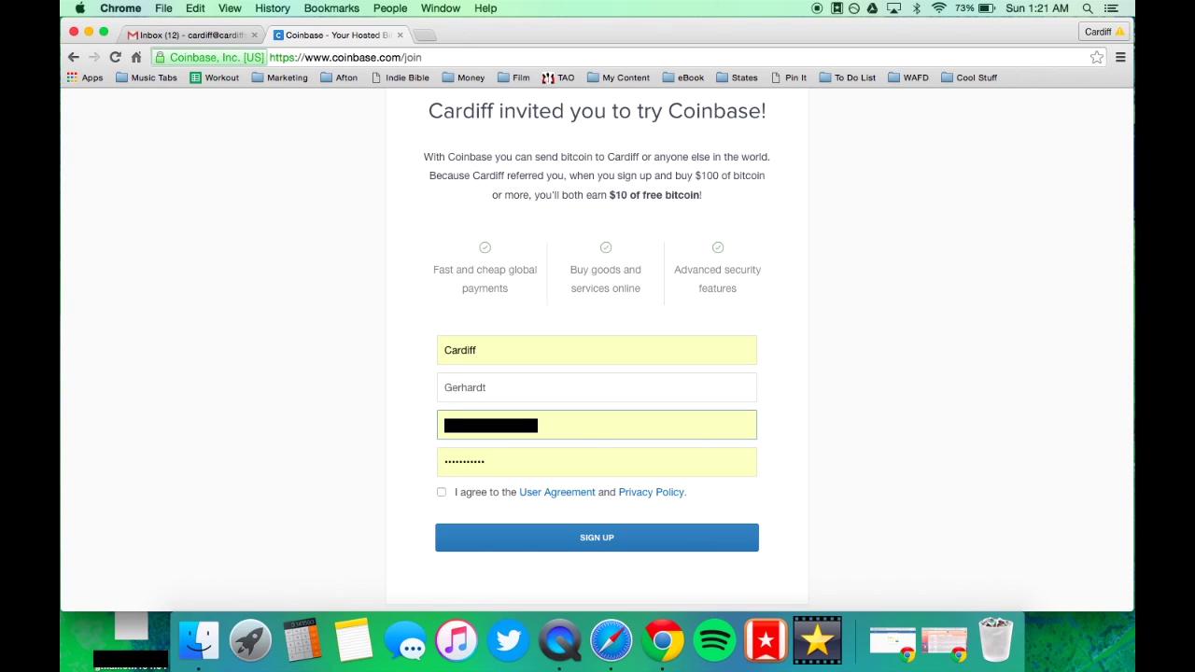
pyautogui.press('Tab')
pyautogui.write('•••••••••••')
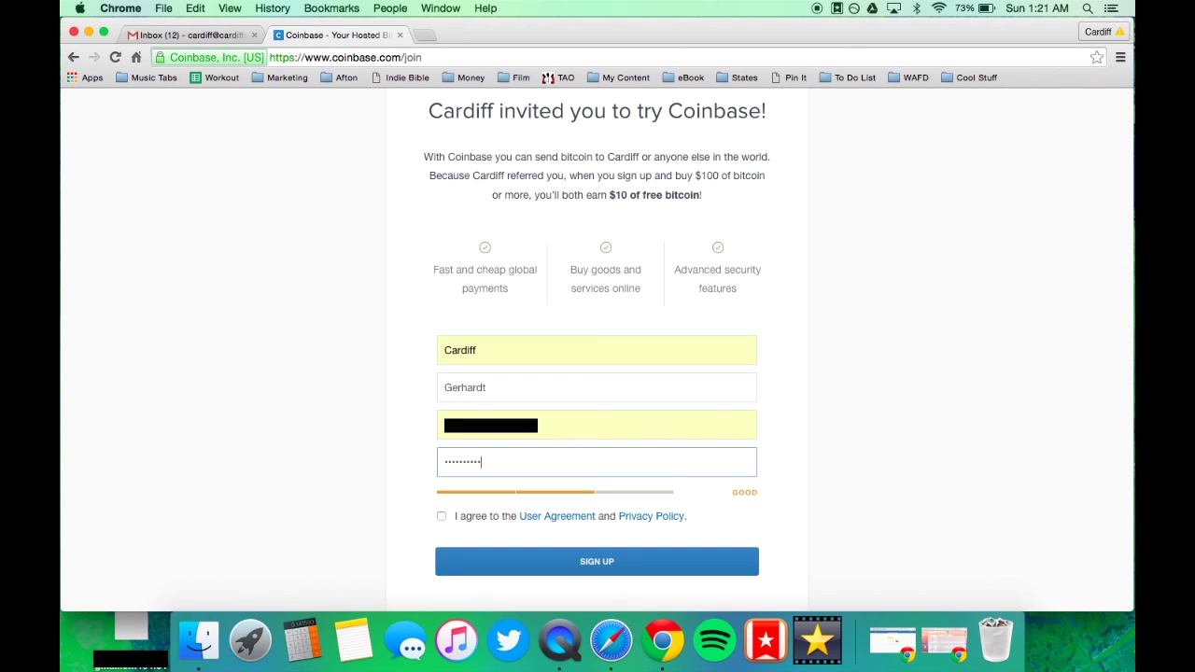
pyautogui.press('Tab')
pyautogui.press('space')
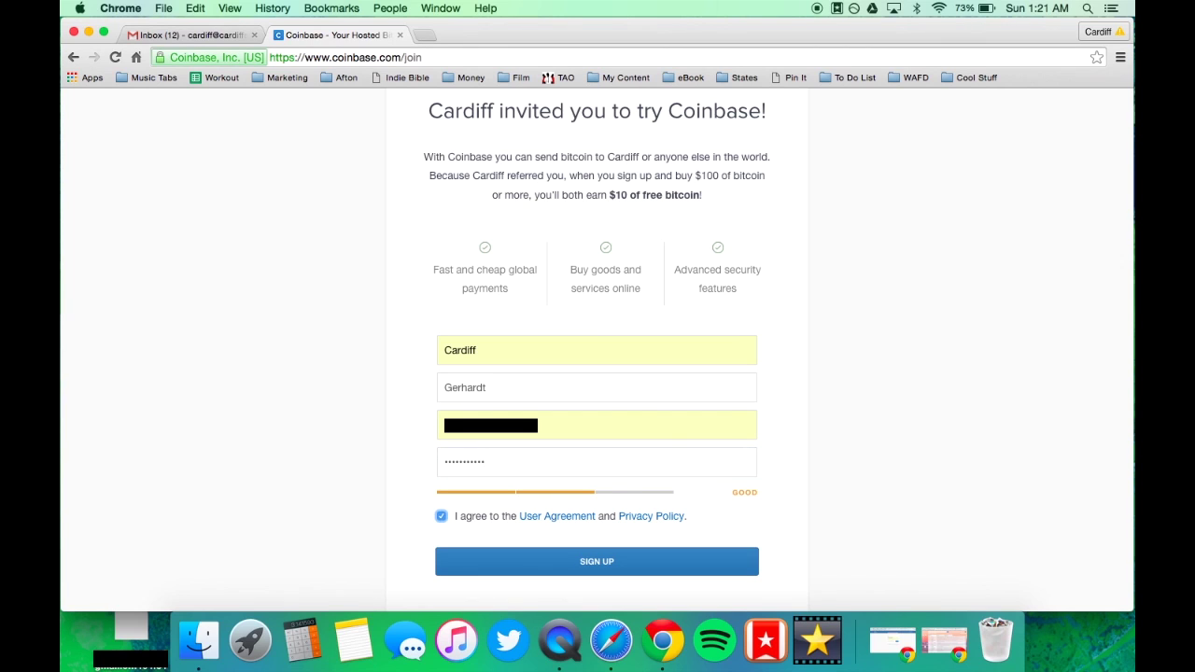
pyautogui.click(674, 566)
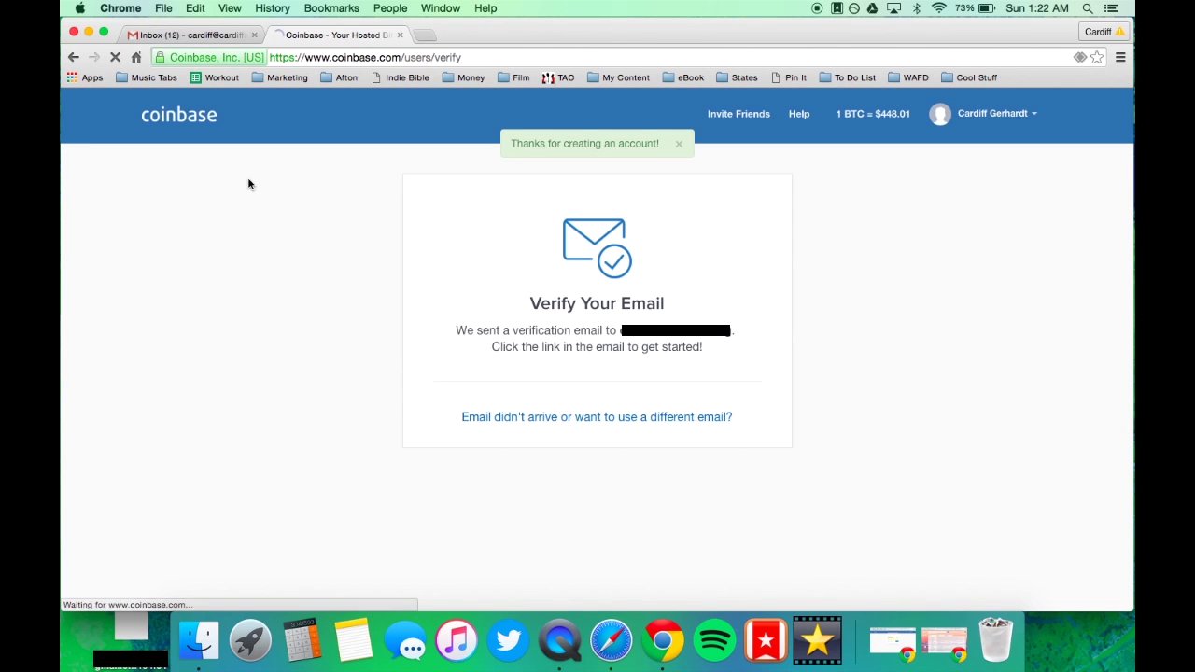
# In Gmail, open the Coinbase 'Please Verify Your Email Address' message and verify the address.
pyautogui.click(187, 34)
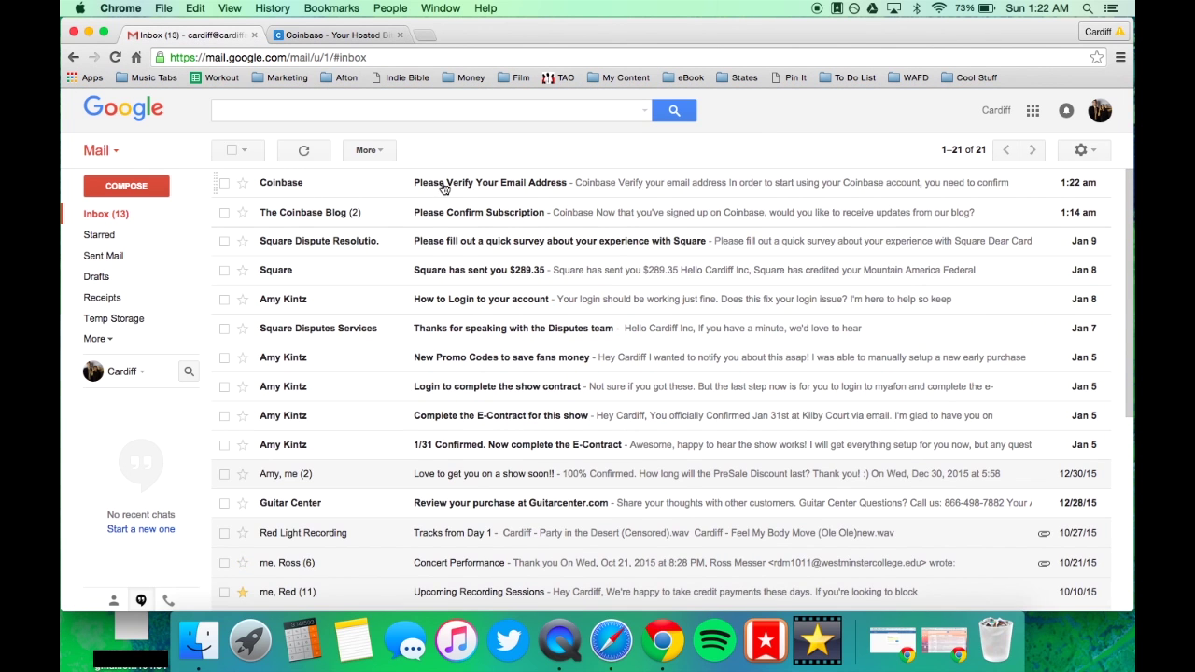
pyautogui.click(444, 189)
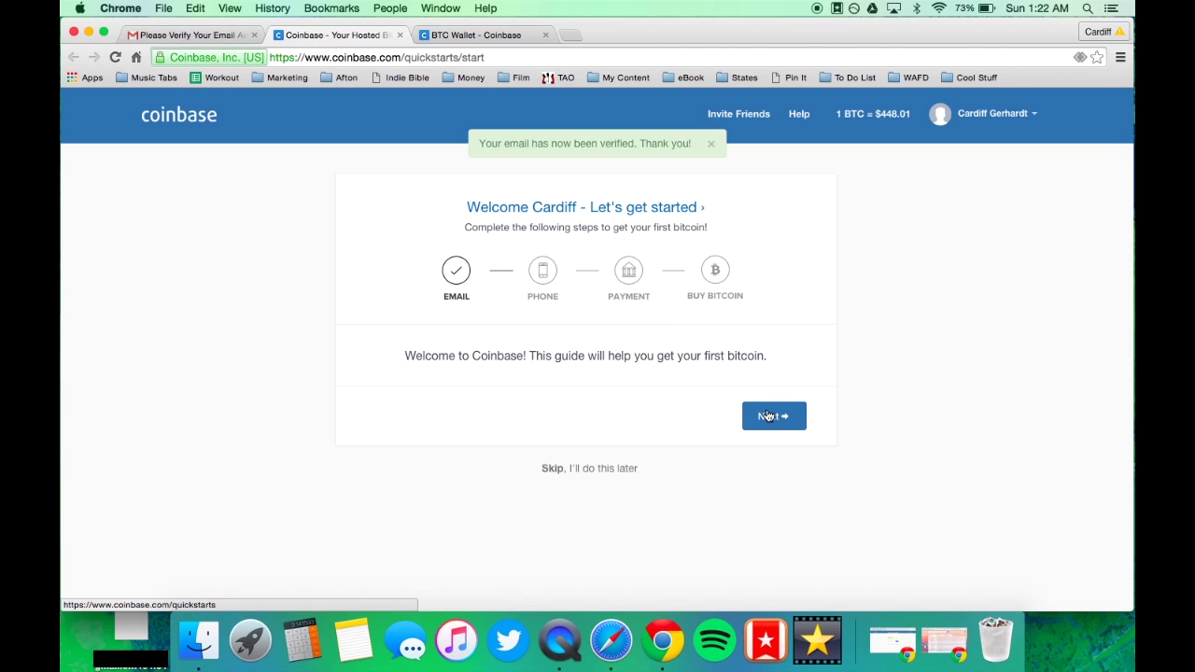
# Enter the saved US phone number to have an SMS verification code sent.
pyautogui.click(768, 415)
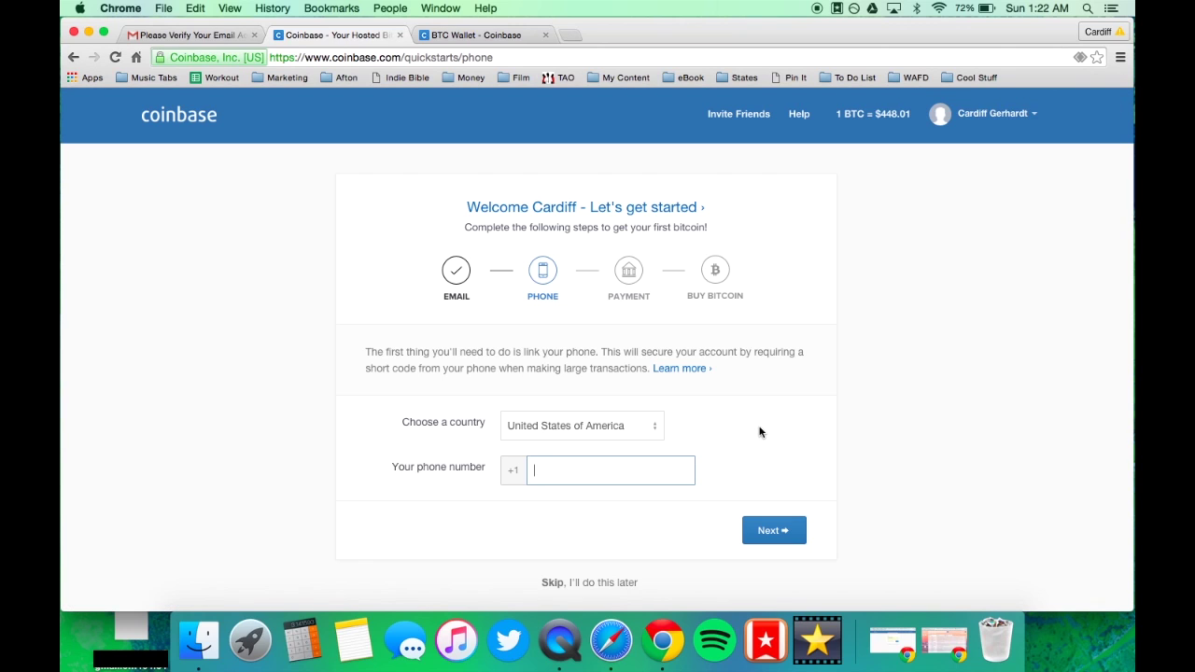
pyautogui.click(598, 474)
pyautogui.press('Down')
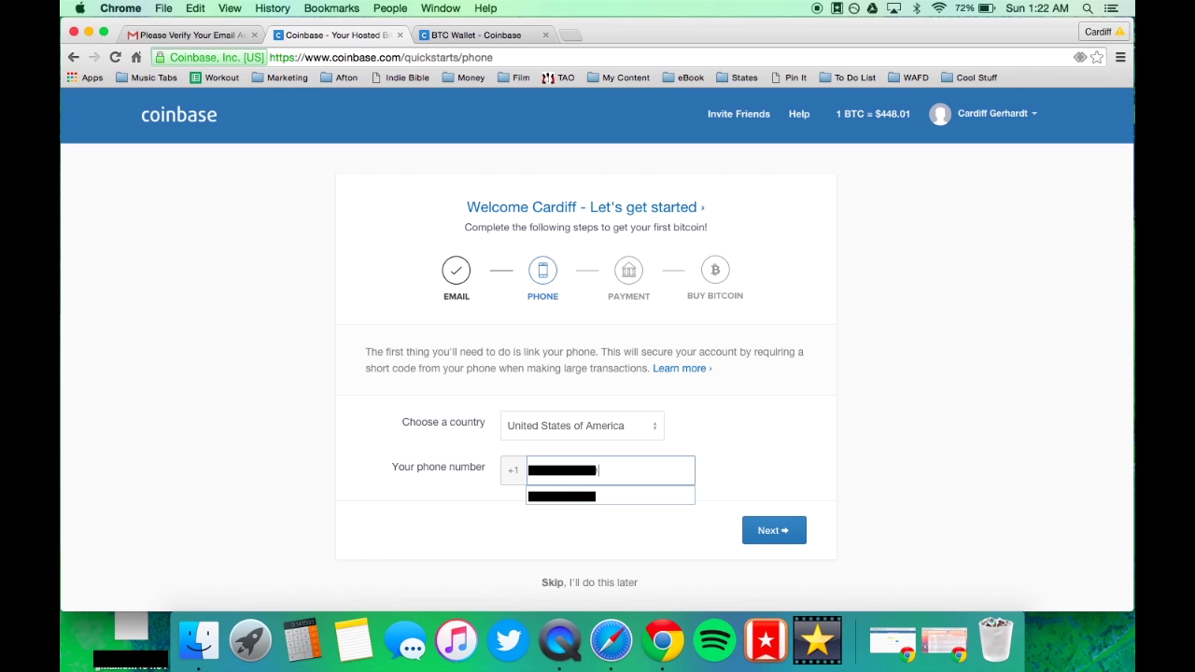
pyautogui.press('Return')
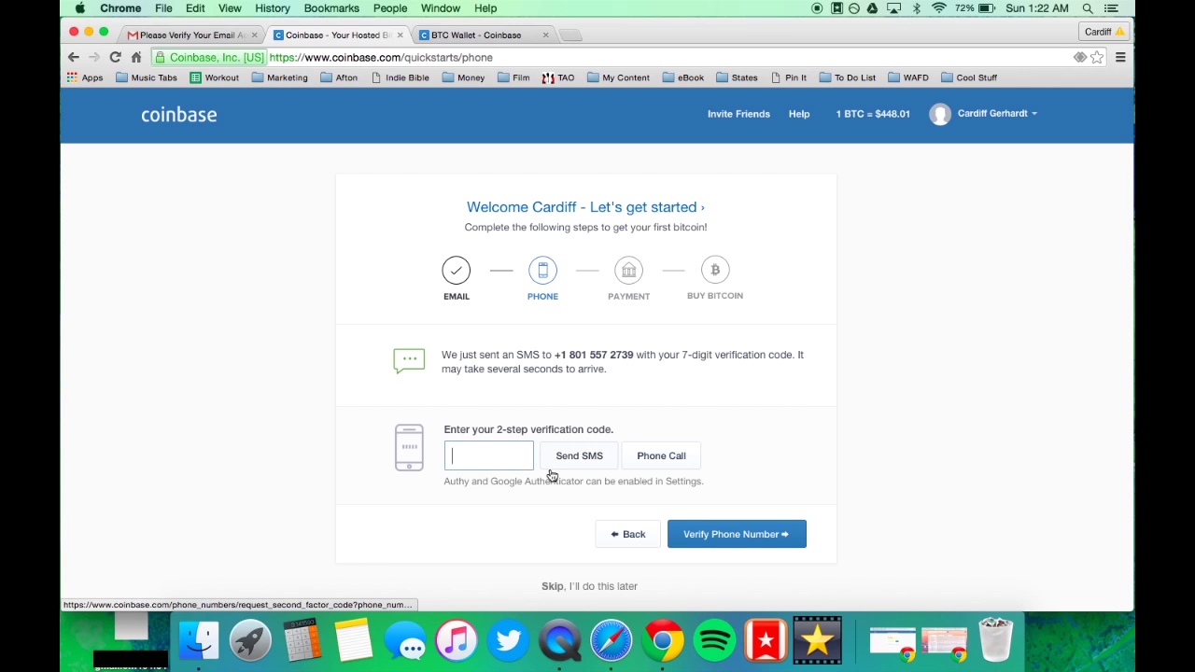
# Enter the SMS verification code and verify the phone number.
pyautogui.click(497, 462)
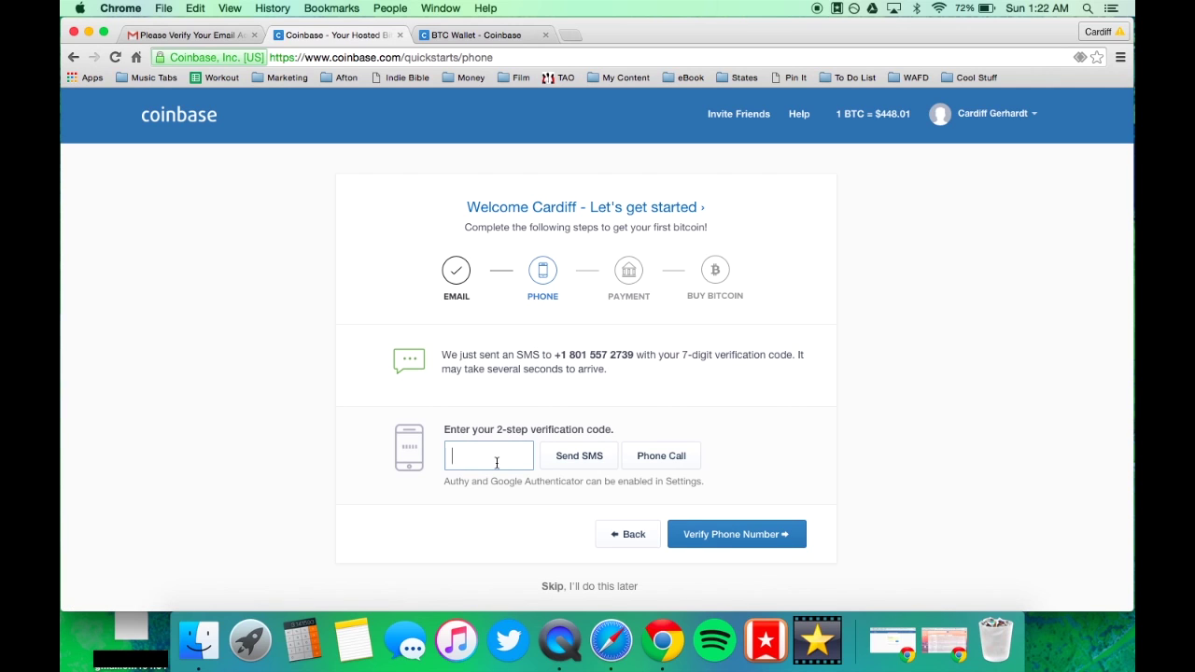
pyautogui.click(710, 547)
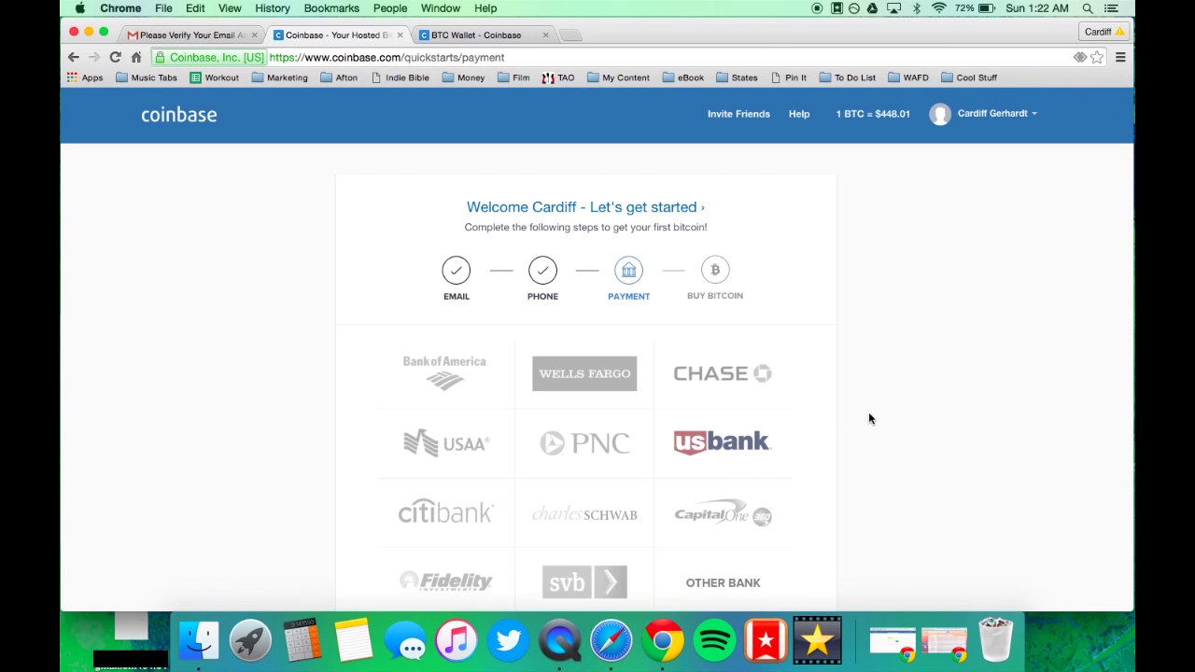
# Sign in to Wells Fargo with the autofilled credentials and select the account for payment.
pyautogui.scroll(-3, 868, 418)
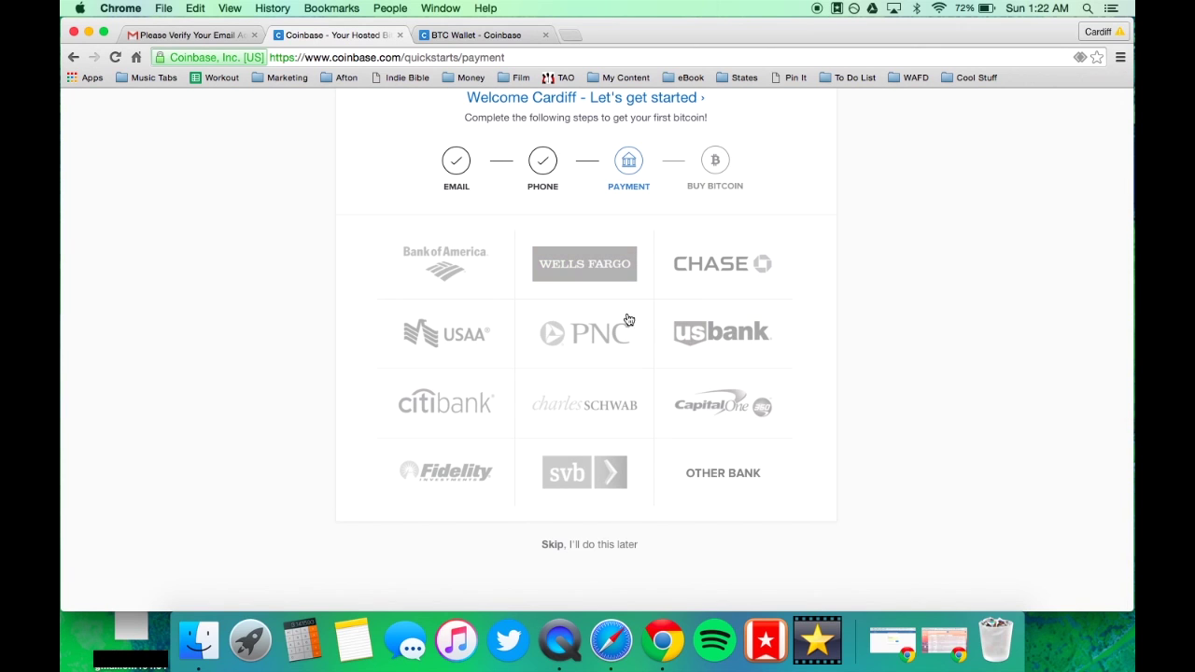
pyautogui.click(590, 283)
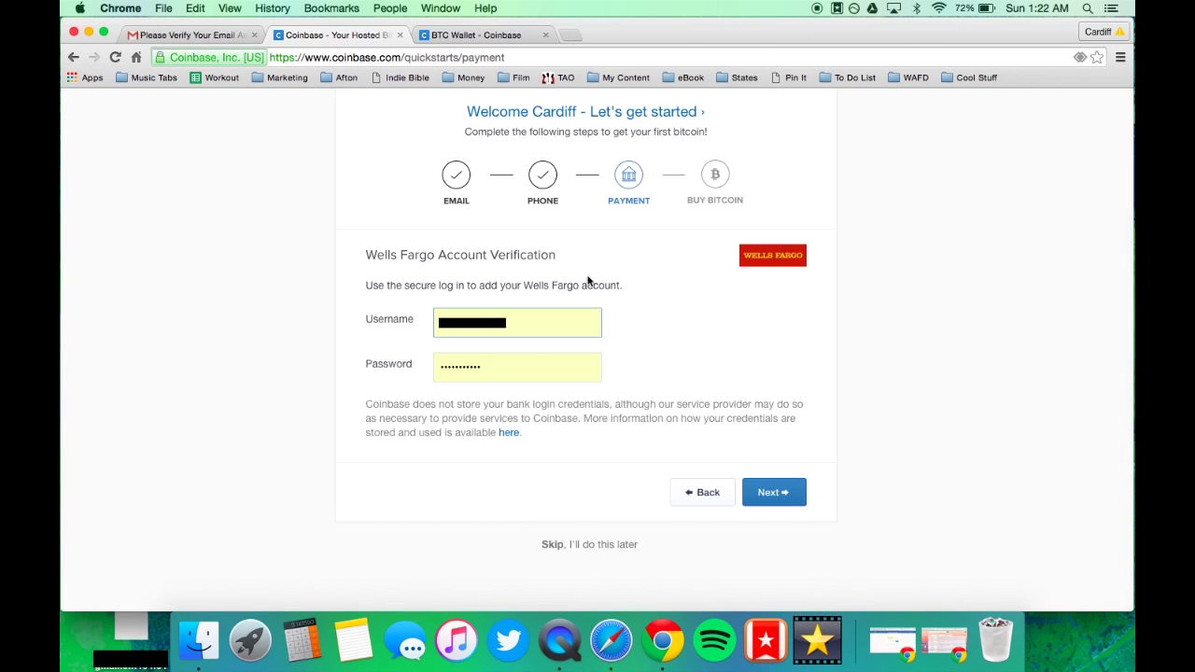
pyautogui.click(774, 501)
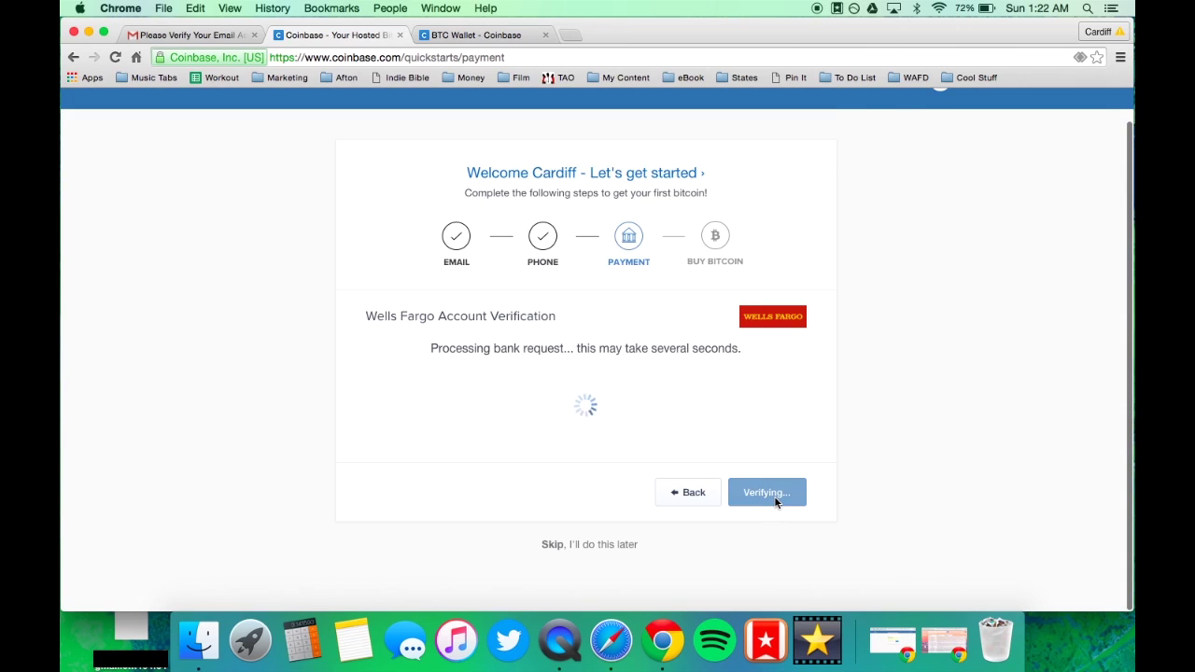
pyautogui.click(775, 492)
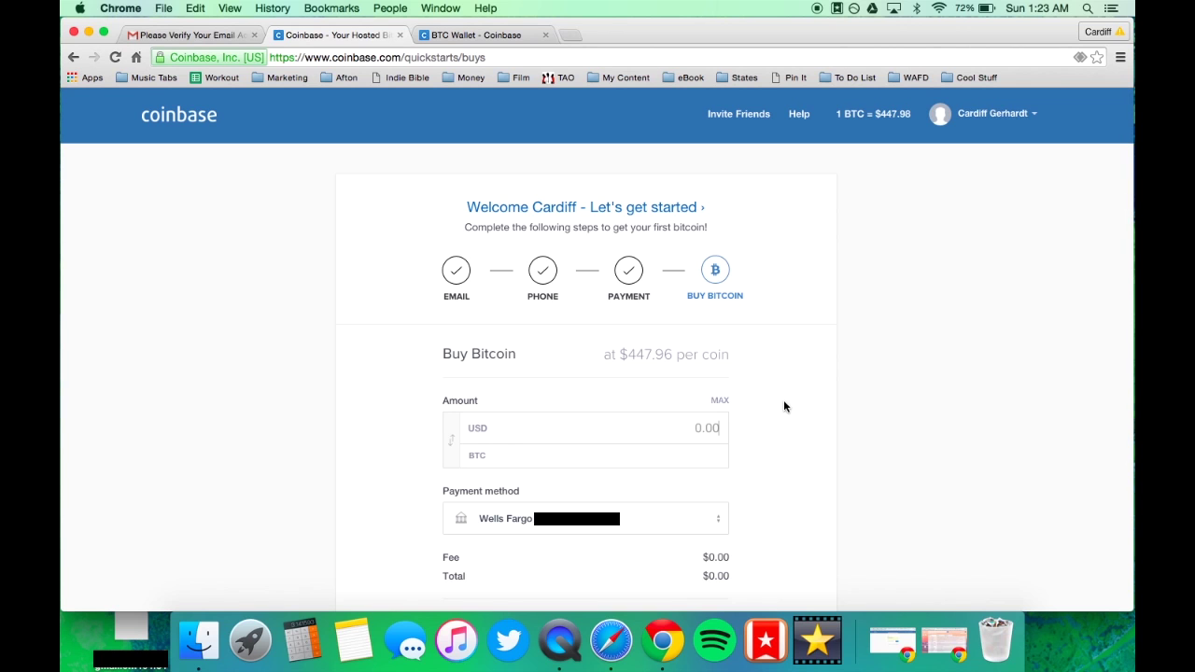
# Enter 100 USD as the amount and submit the Buy Bitcoin - $100.00 order.
pyautogui.scroll(-3, 785, 403)
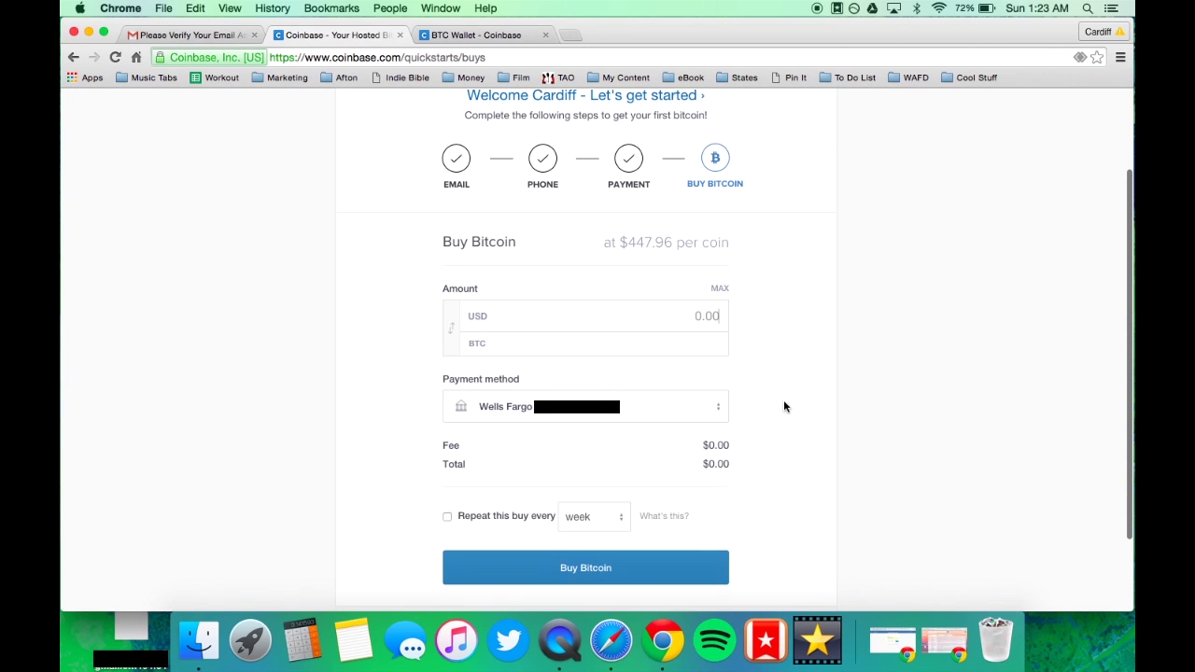
pyautogui.scroll(3, 783, 406)
pyautogui.scroll(-3, 784, 406)
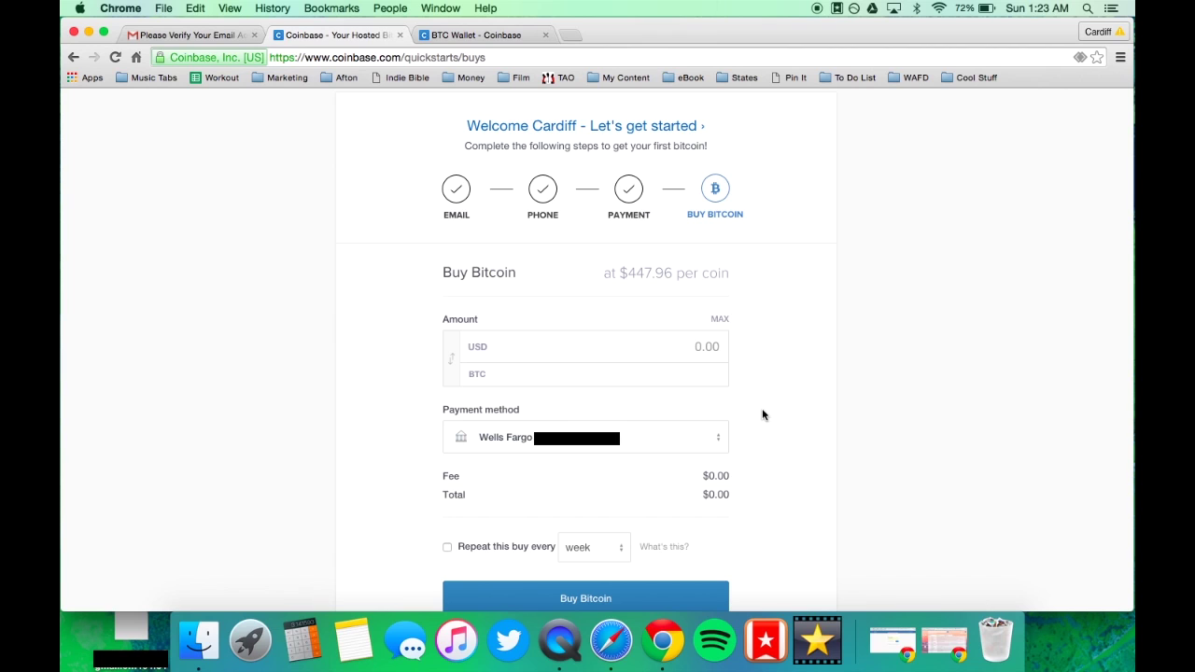
pyautogui.write('100')
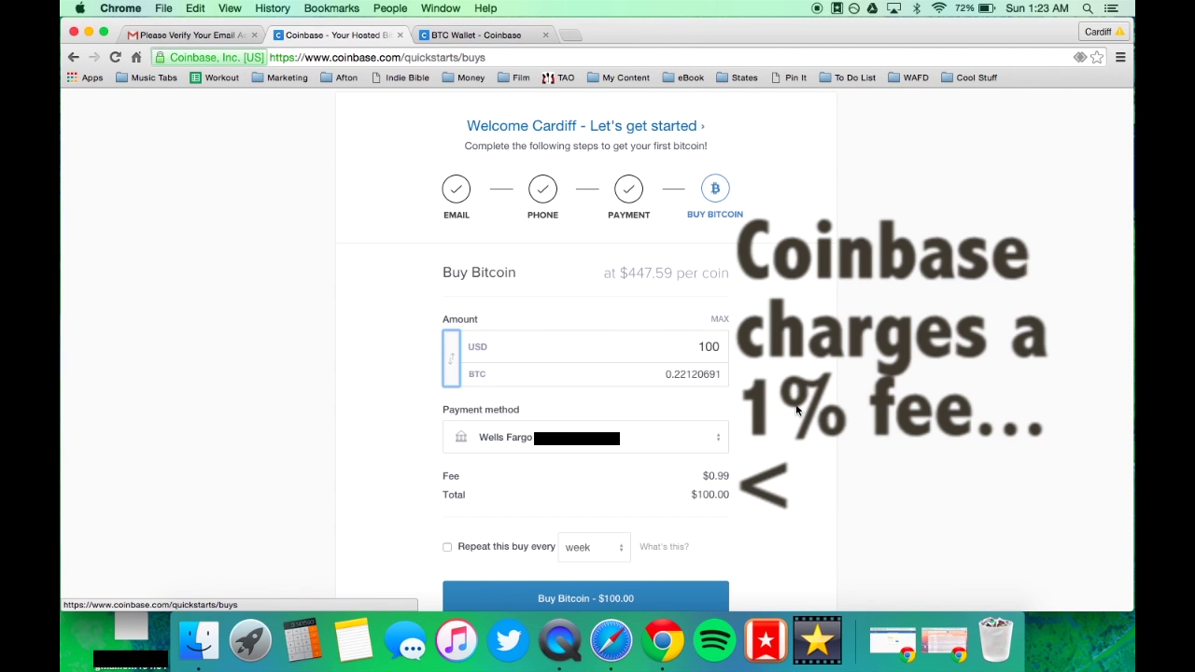
pyautogui.scroll(-2, 797, 409)
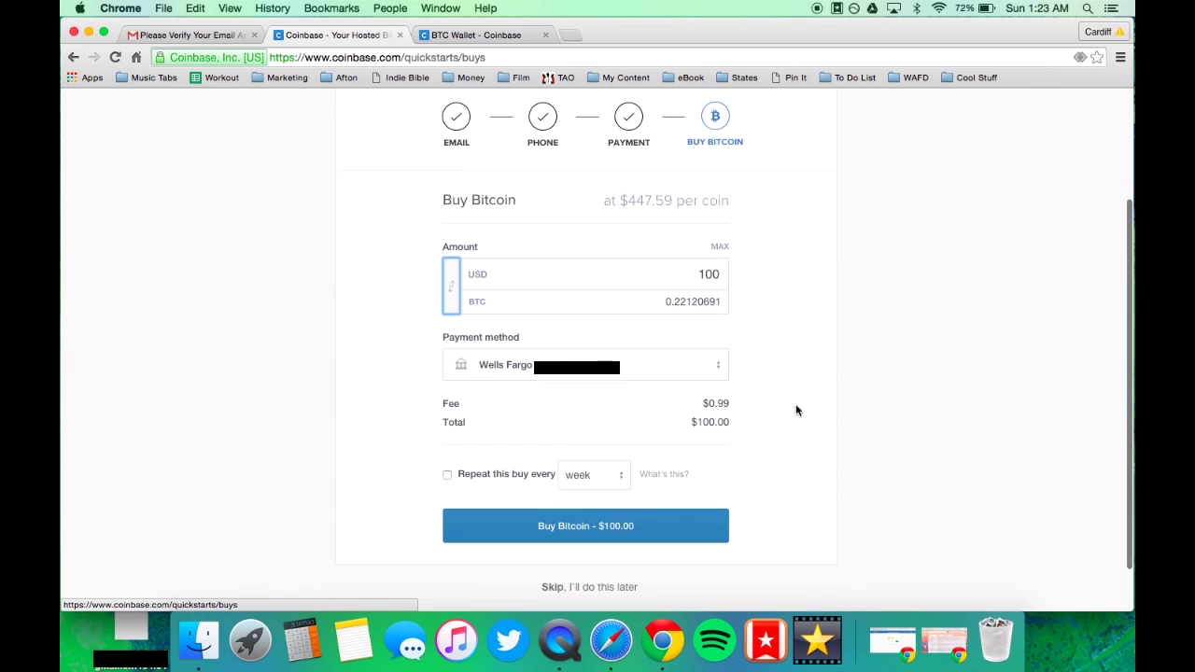
pyautogui.click(632, 538)
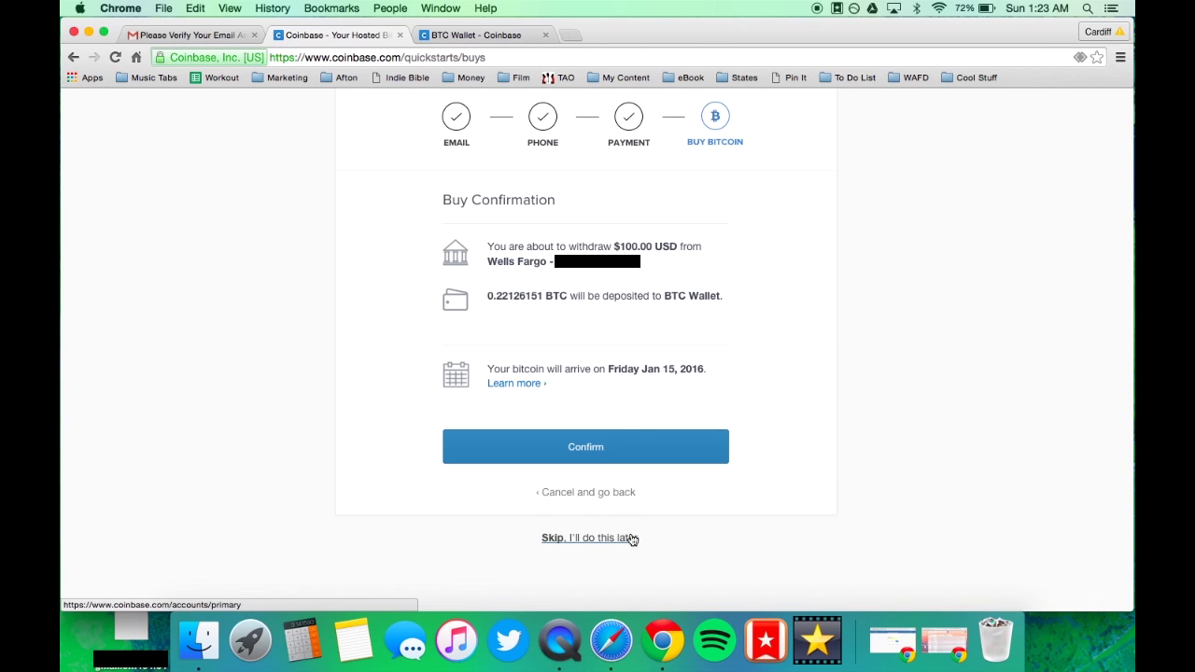
# Highlight the Friday Jan 15, 2016 bitcoin arrival date on the Buy Confirmation.
pyautogui.moveTo(608, 370); pyautogui.dragTo(712, 376)
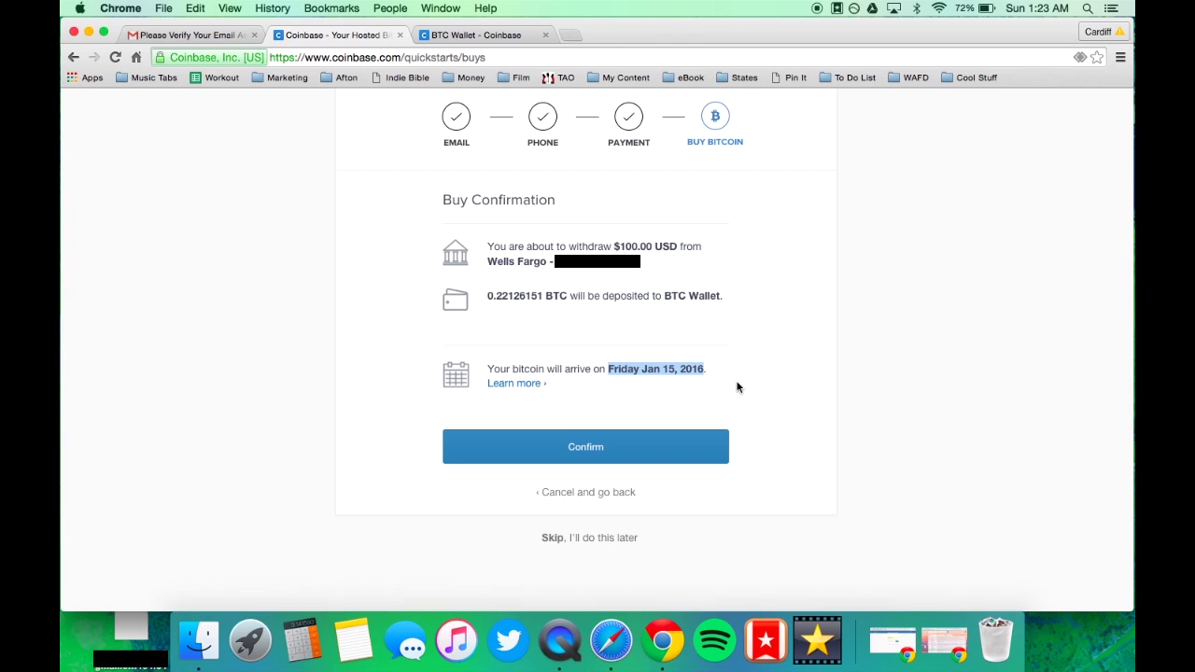
pyautogui.click(737, 386)
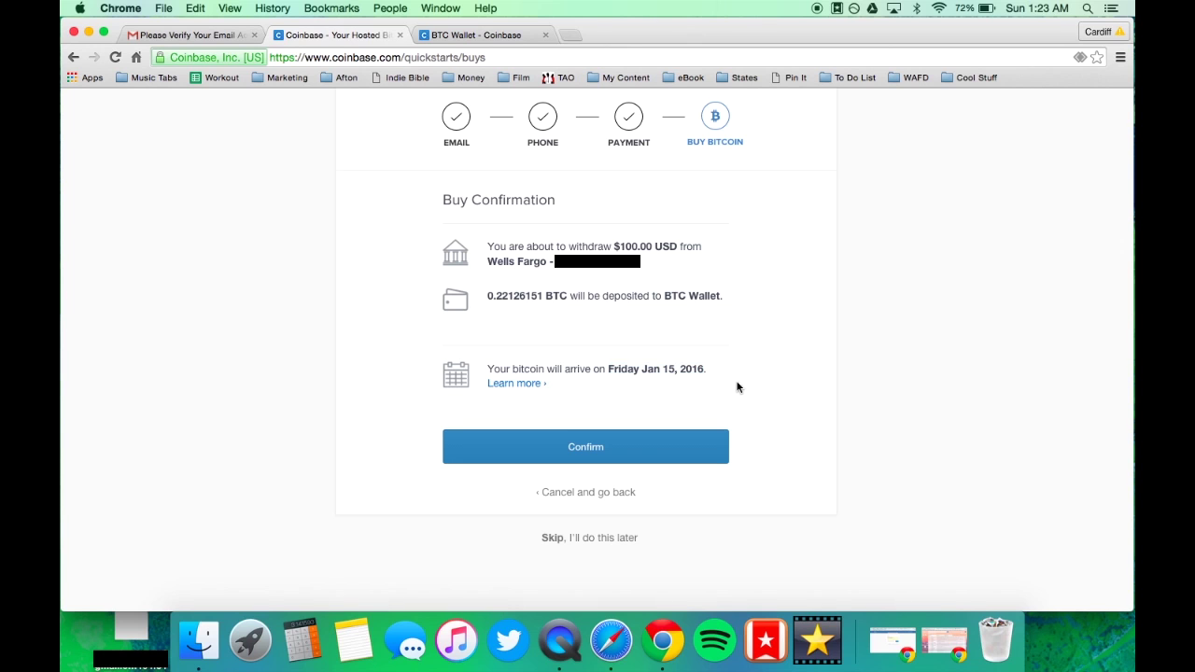
pyautogui.scroll(3, 737, 387)
# Go to the Primary Wallet, then the Buy/Sell Bitcoin page, and choose Enable Instant Buy.
pyautogui.click(992, 103)
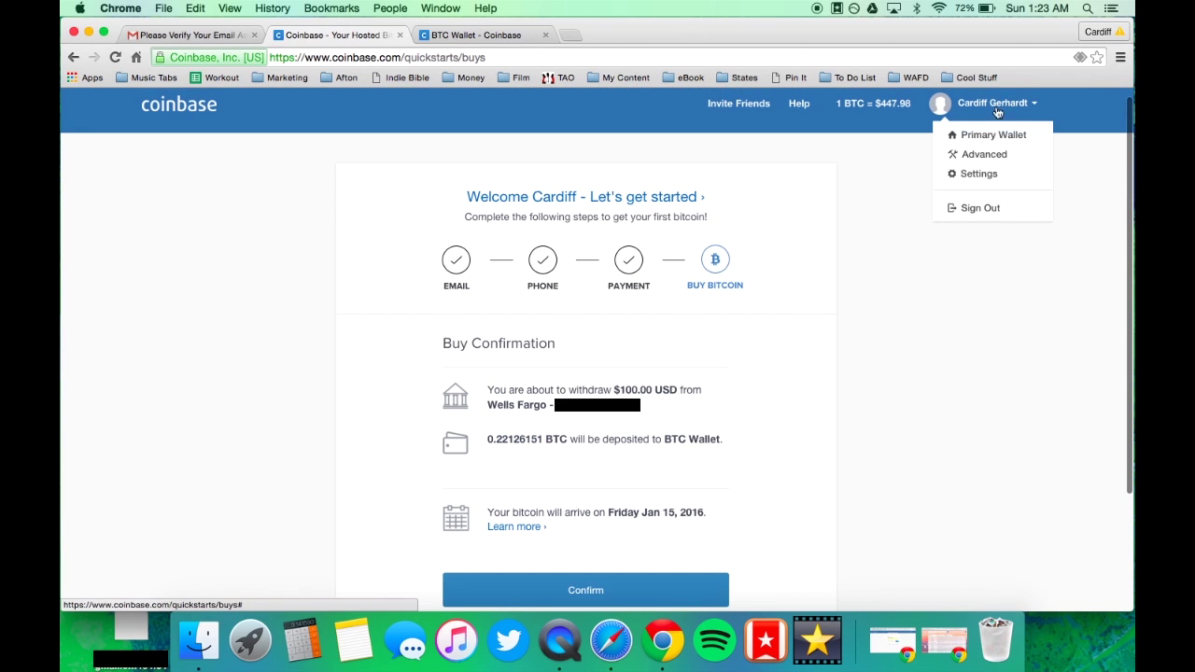
pyautogui.click(990, 136)
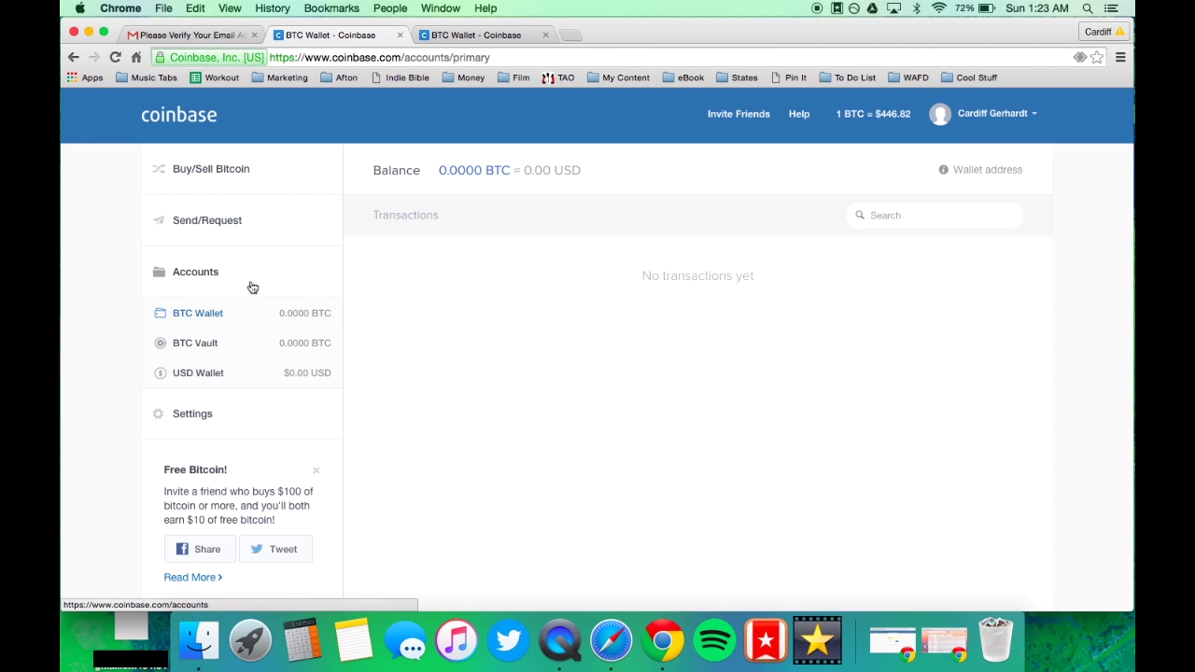
pyautogui.scroll(-3, 507, 382)
pyautogui.scroll(3, 507, 382)
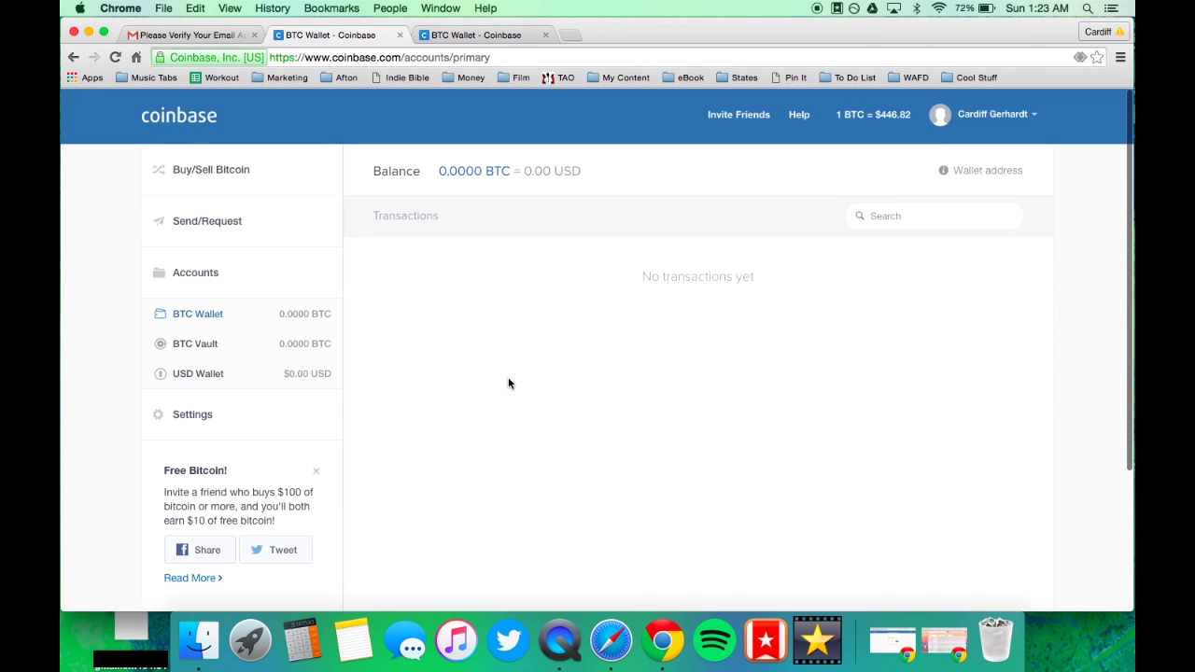
pyautogui.click(229, 179)
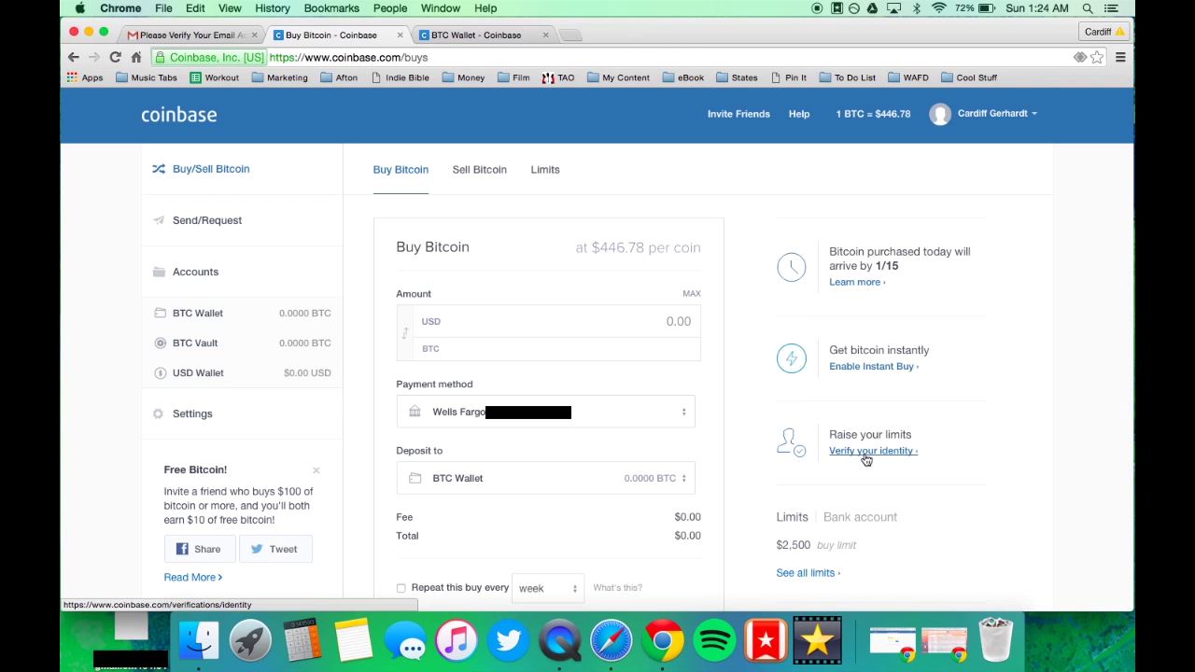
pyautogui.click(868, 369)
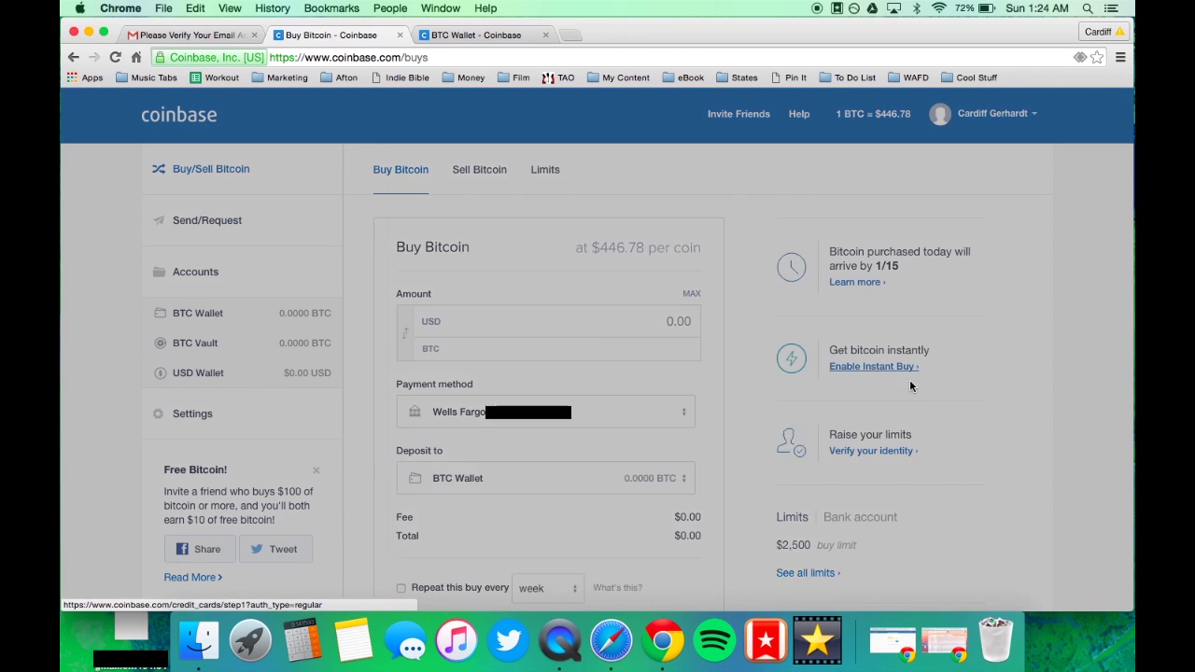